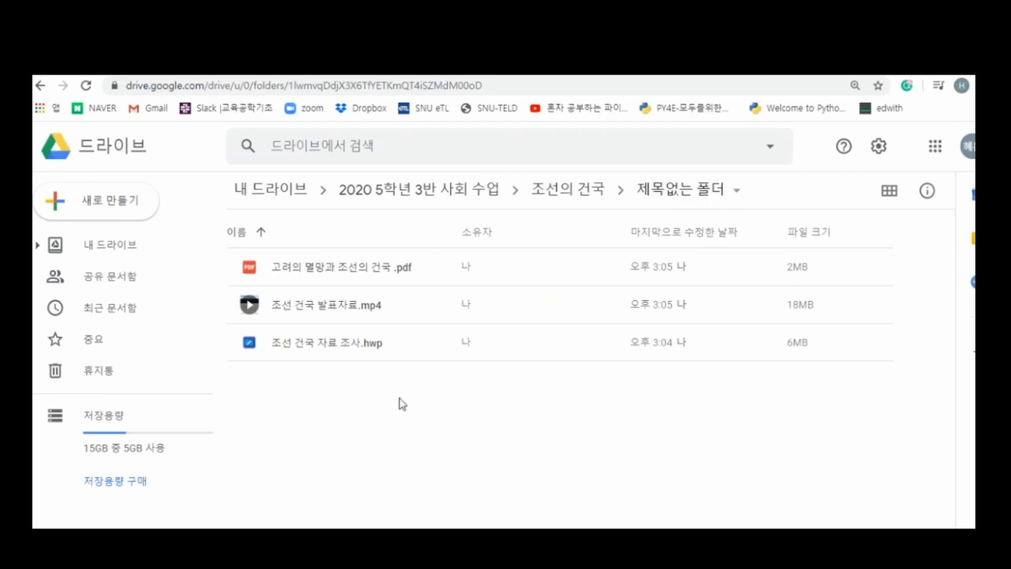
# - Open the sharing options for the 제목없는 폴더 folder in Google Drive
pyautogui.click(735, 194)
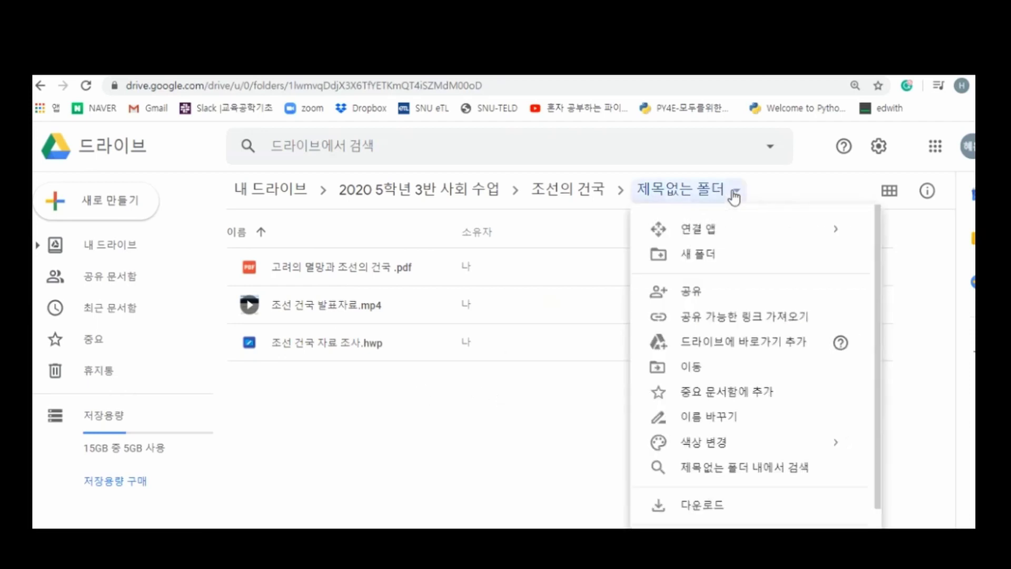
pyautogui.click(715, 305)
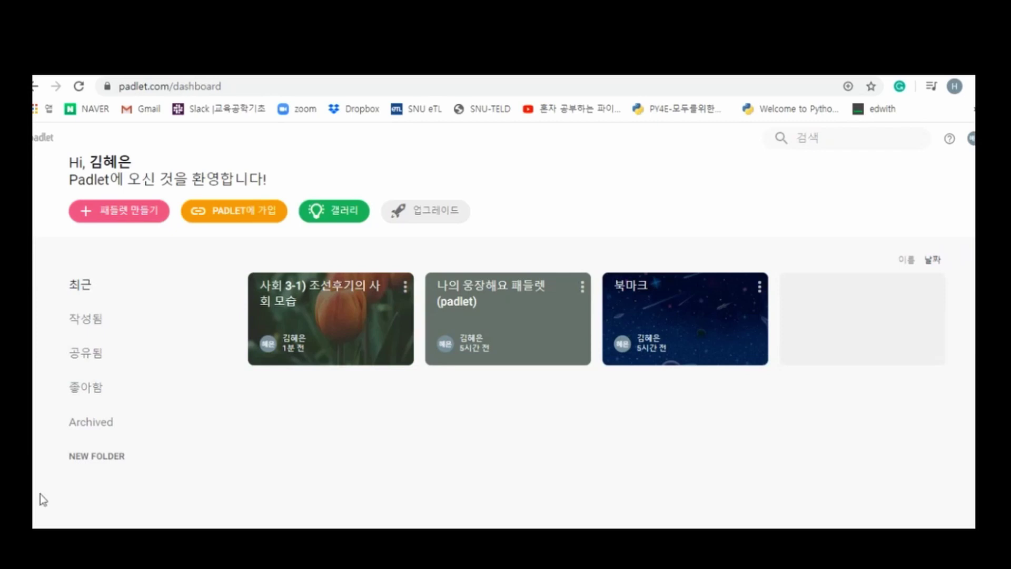
# - Examine the blank layouts available for creating a new padlet in Padlet and return to the dashboard
pyautogui.click(136, 208)
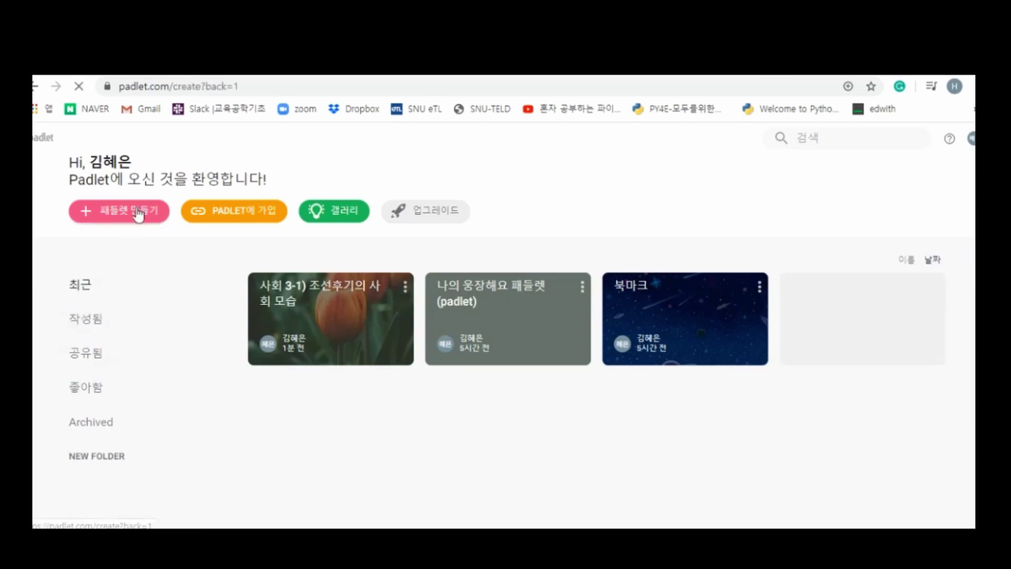
pyautogui.scroll(-2, 137, 310)
pyautogui.scroll(-2, 137, 311)
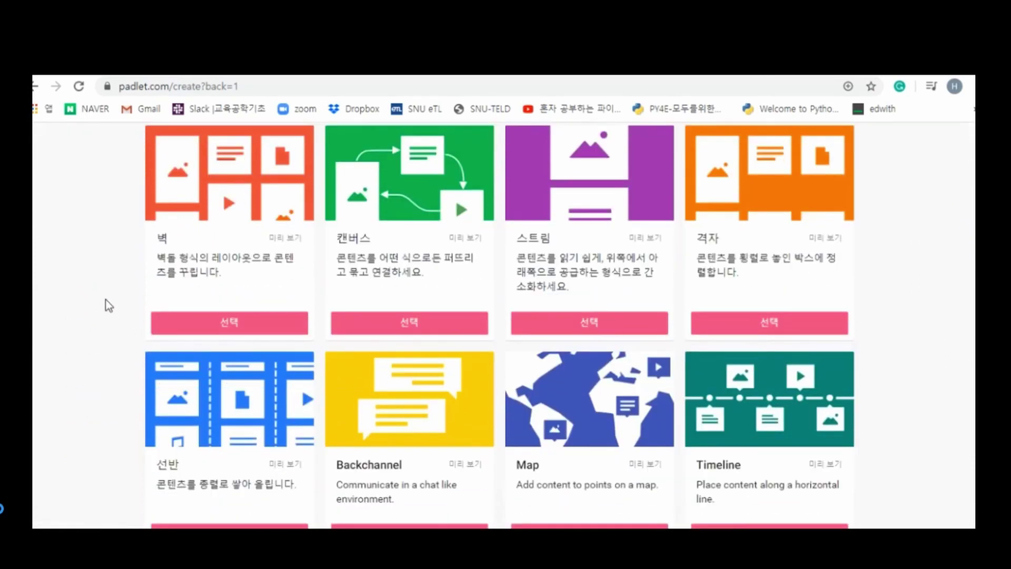
pyautogui.scroll(-2, 106, 298)
pyautogui.scroll(3, 106, 298)
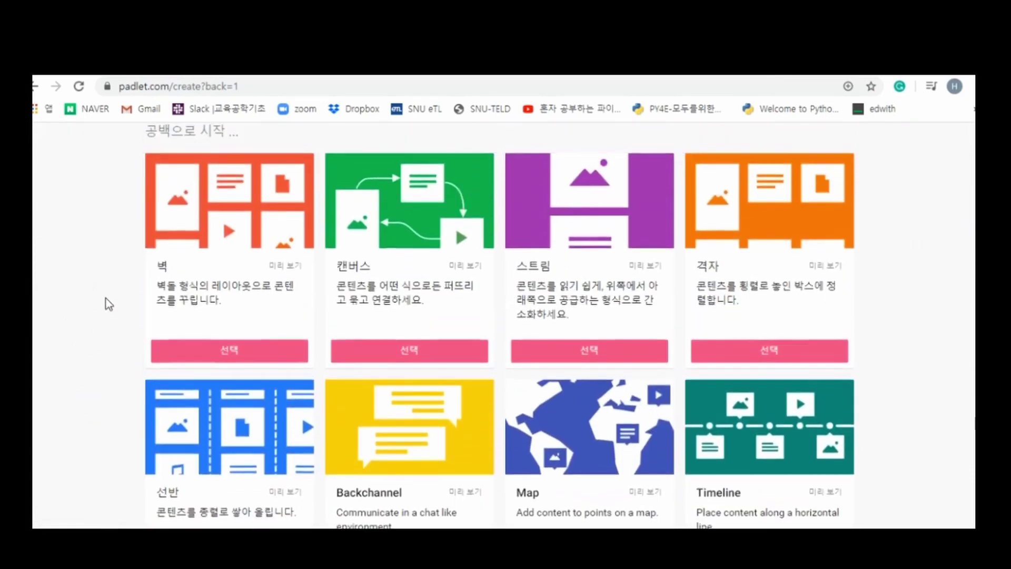
pyautogui.scroll(2, 106, 298)
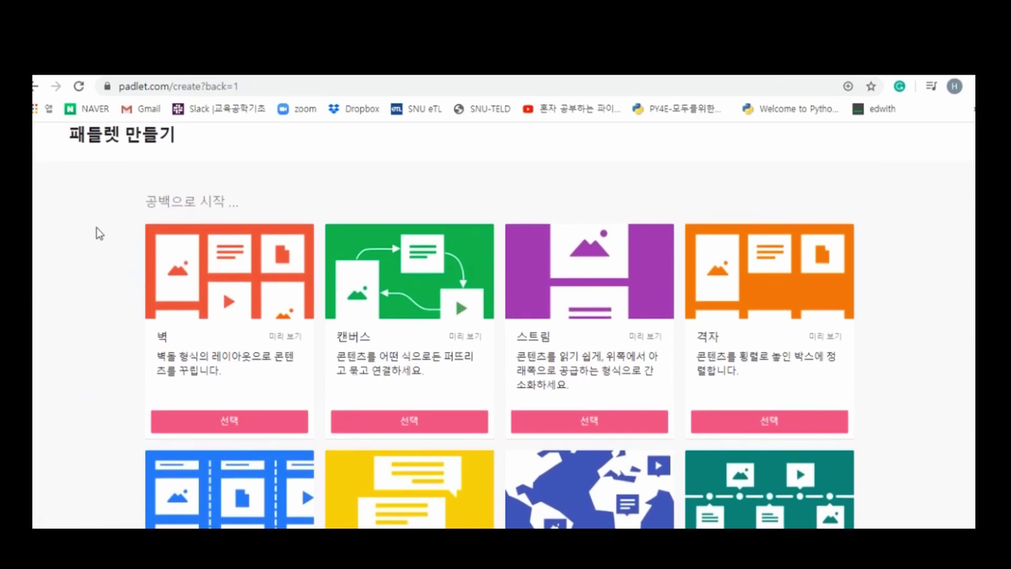
pyautogui.scroll(1, 95, 225)
pyautogui.click(41, 143)
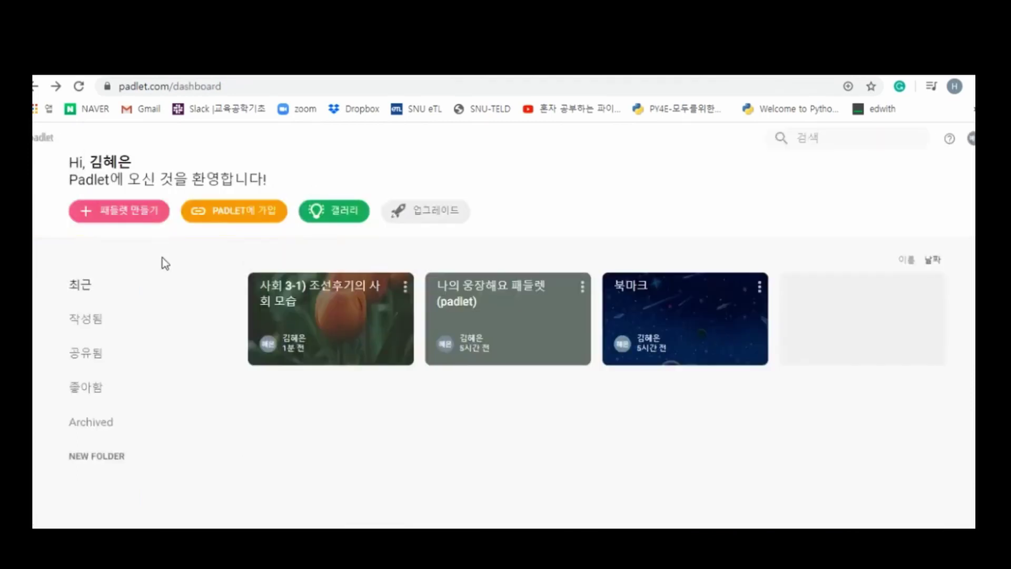
# - Open the padlet 사회 3-1) 조선후기의 사회 모습 and look through its posts and comment areas
pyautogui.click(330, 320)
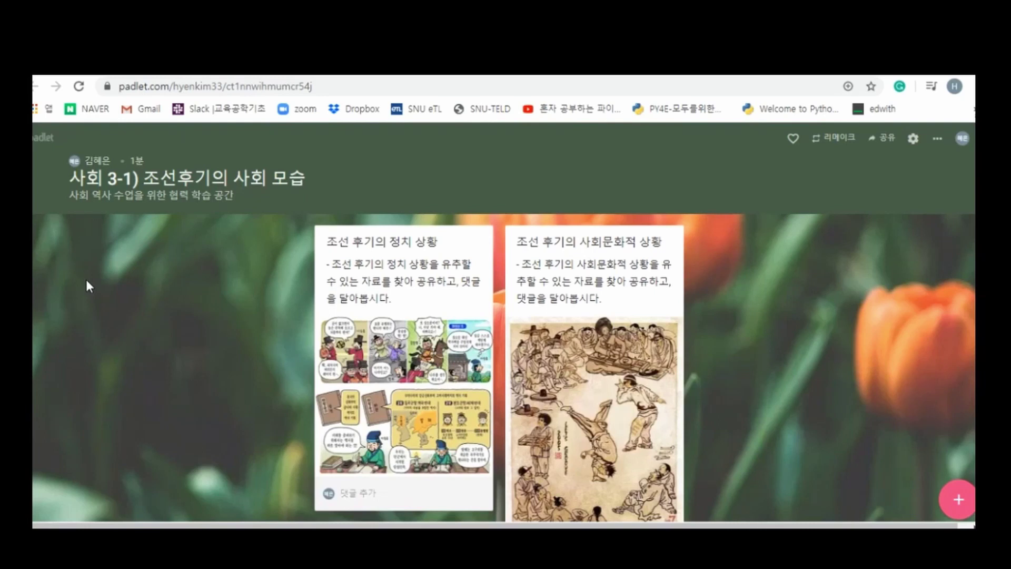
pyautogui.scroll(-2, 368, 342)
pyautogui.click(370, 422)
pyautogui.scroll(2, 224, 417)
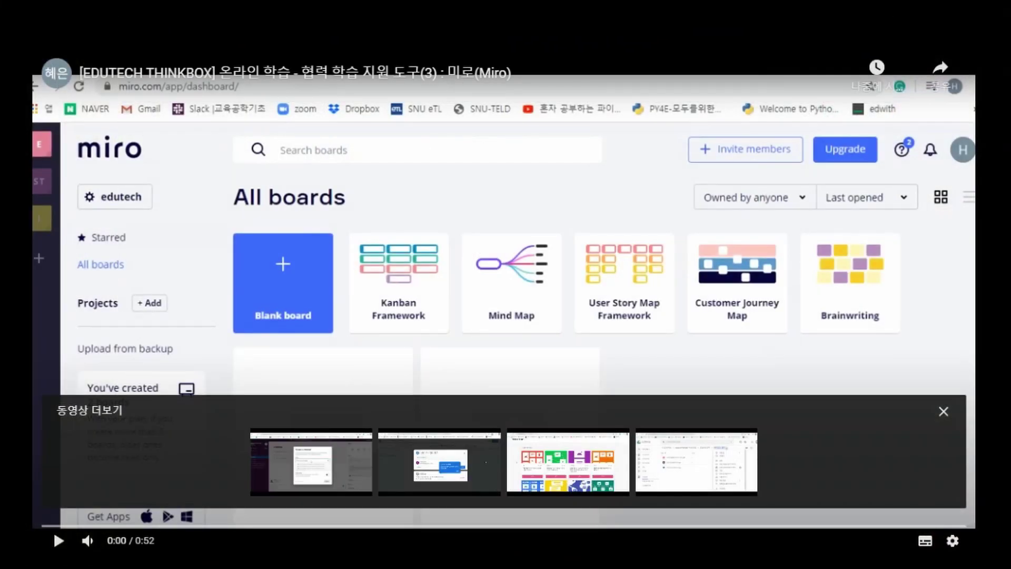
# - Switch to the Miro dashboard and open the 조선 후기 사회모습 board
pyautogui.click(53, 544)
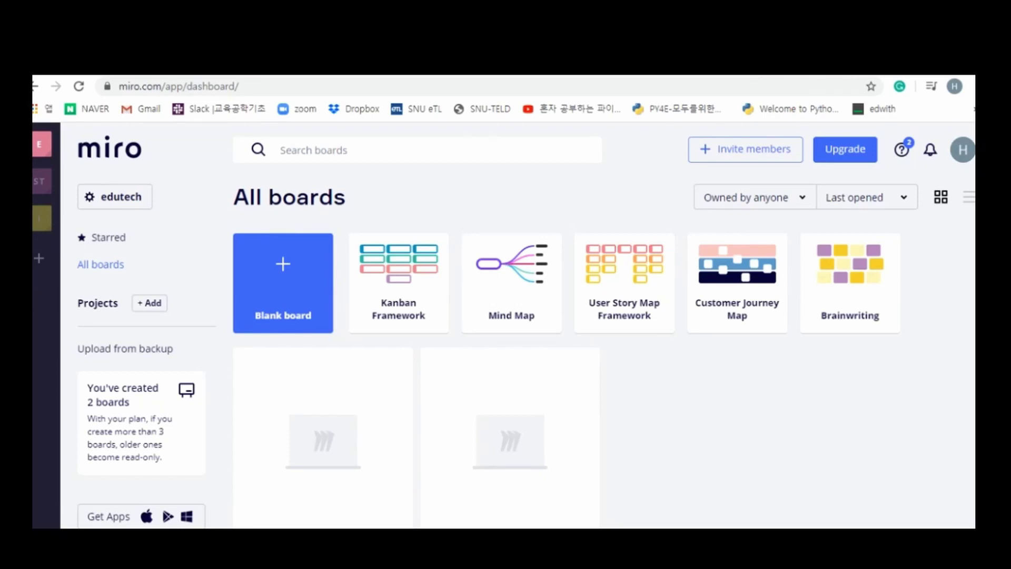
pyautogui.scroll(-2, 721, 403)
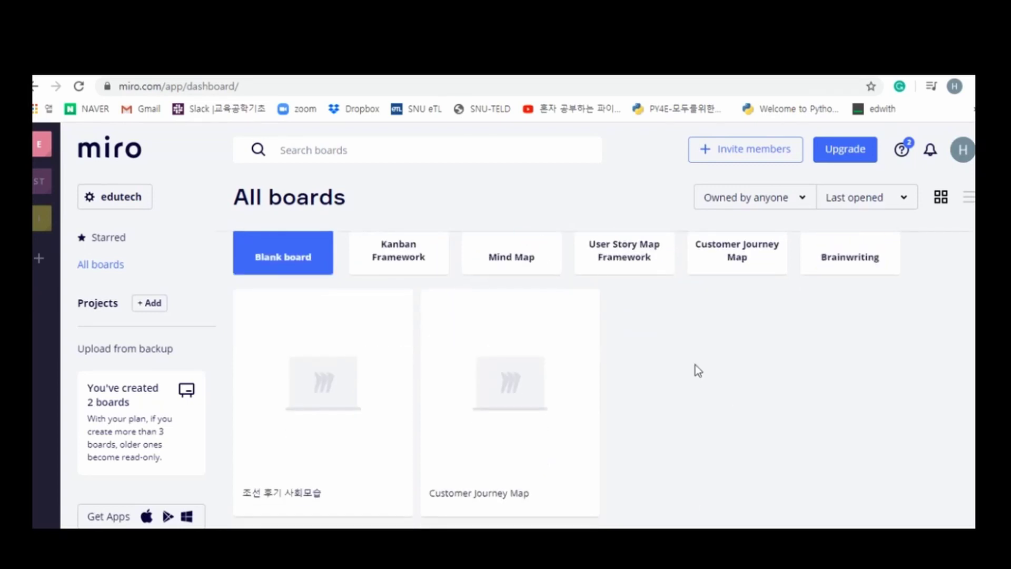
pyautogui.click(321, 401)
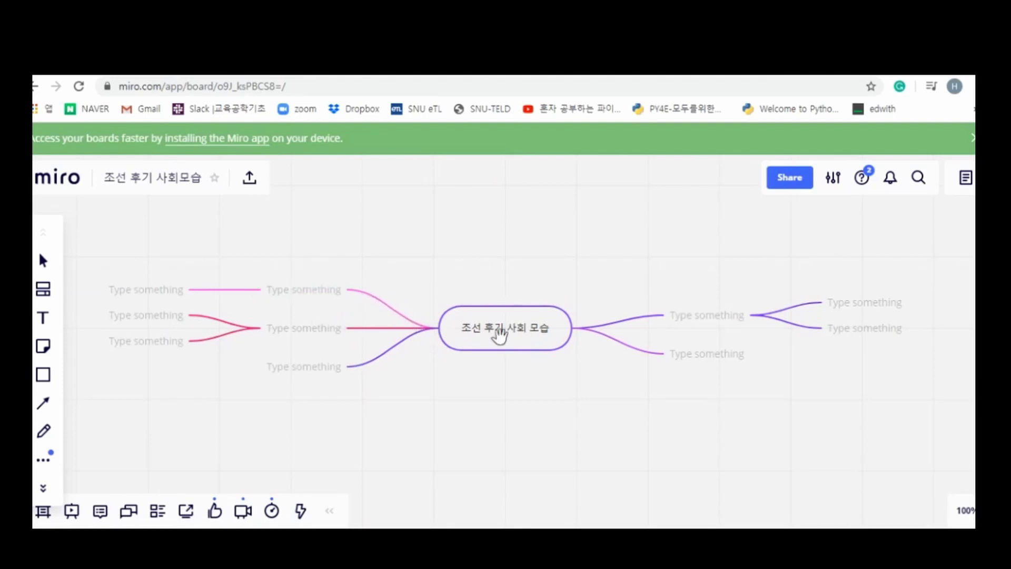
# - Add a branch below the existing left-hand branches of the 조선 후기 사회 모습 central topic and extend it with a child node
pyautogui.click(505, 331)
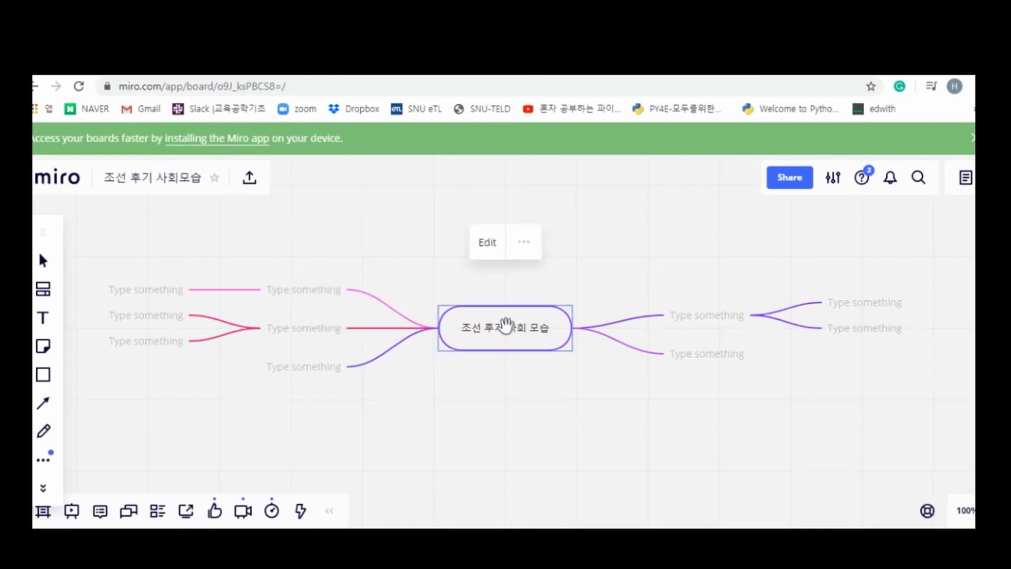
pyautogui.click(417, 332)
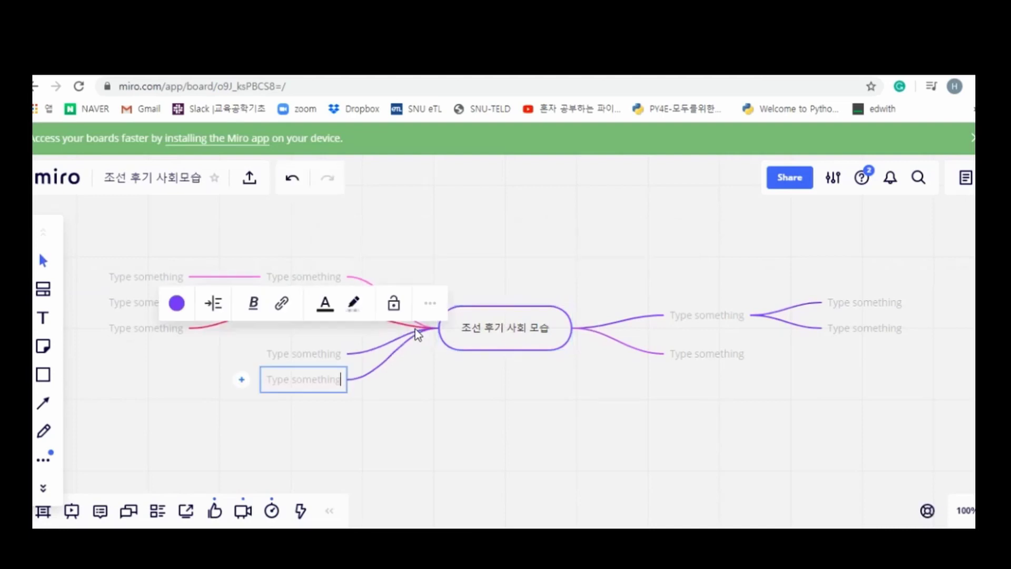
pyautogui.click(371, 381)
pyautogui.click(315, 383)
pyautogui.click(242, 380)
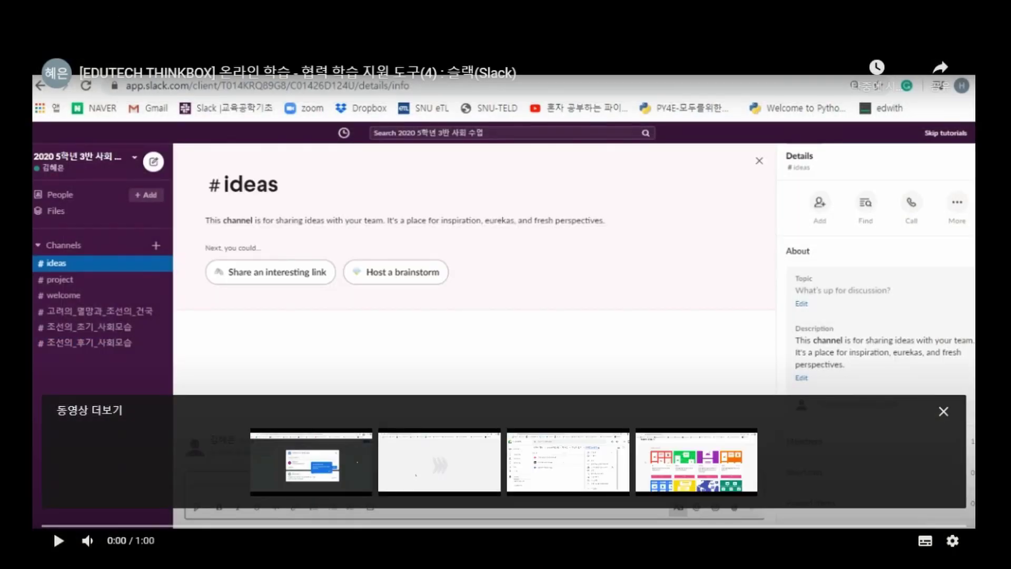
# - Switch to Slack and view the name, description and privacy options for creating a channel, leaving the form without creating one
pyautogui.click(57, 540)
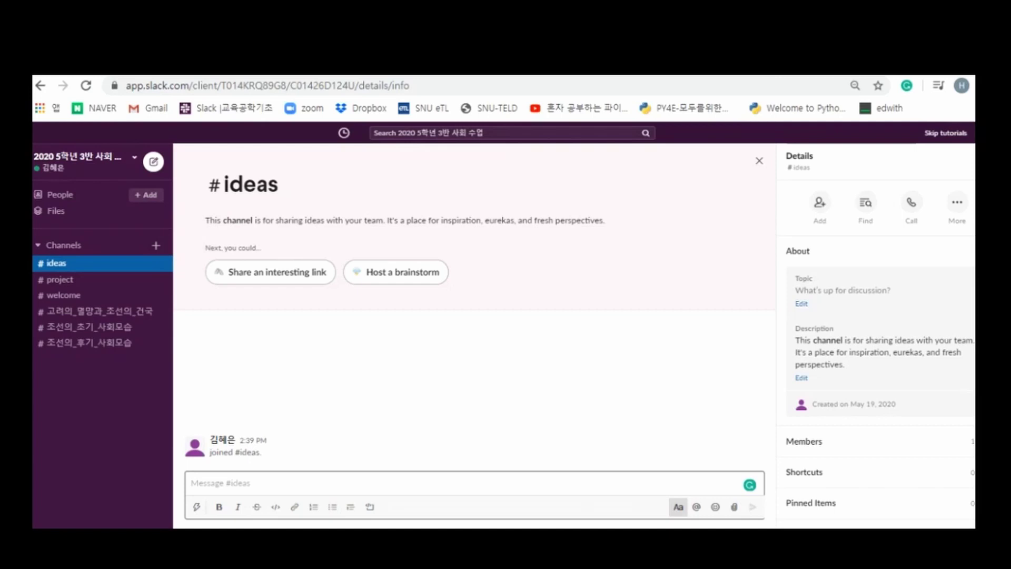
pyautogui.click(153, 246)
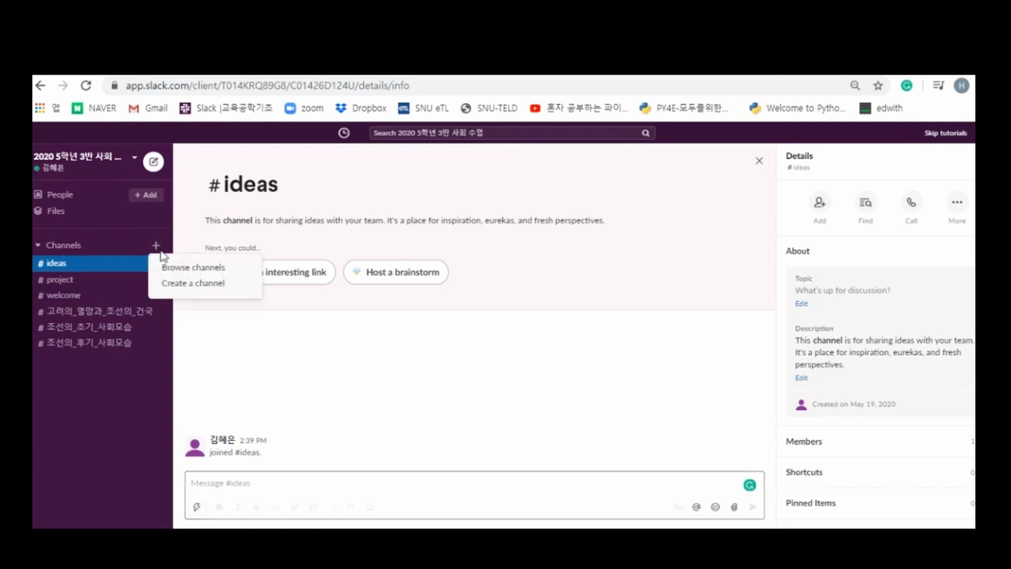
pyautogui.click(176, 289)
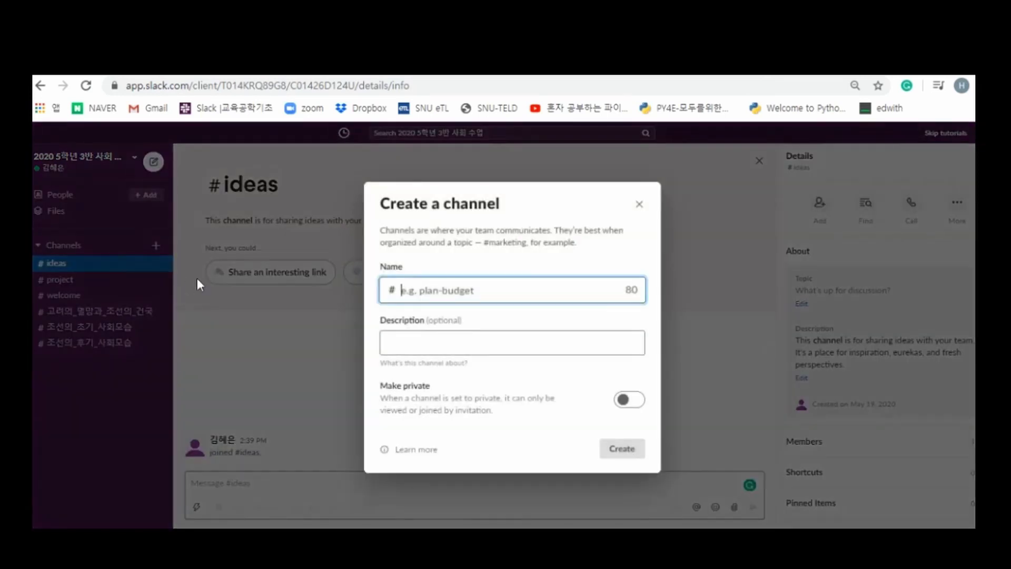
pyautogui.click(501, 297)
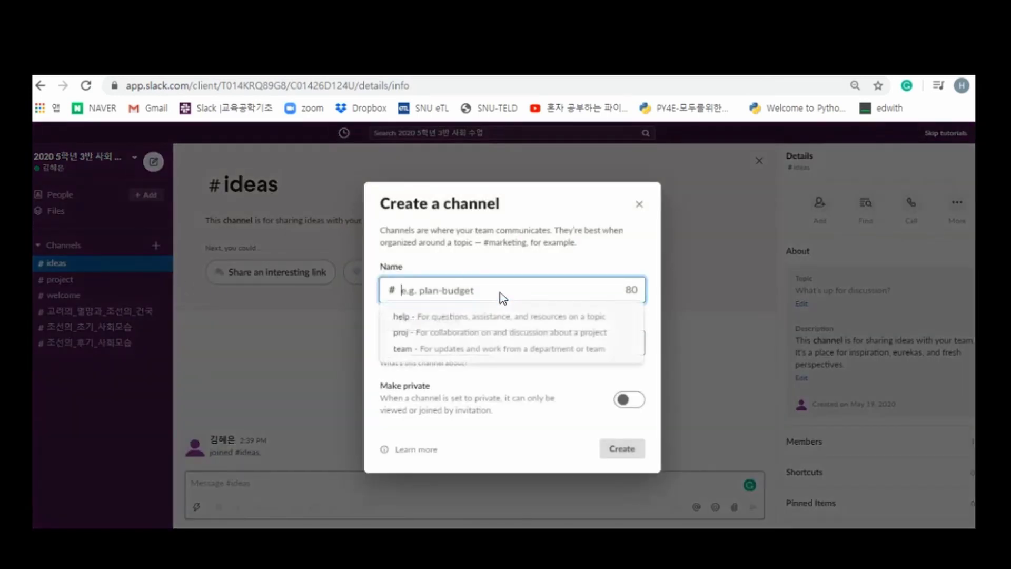
pyautogui.press('Down')
pyautogui.click(639, 206)
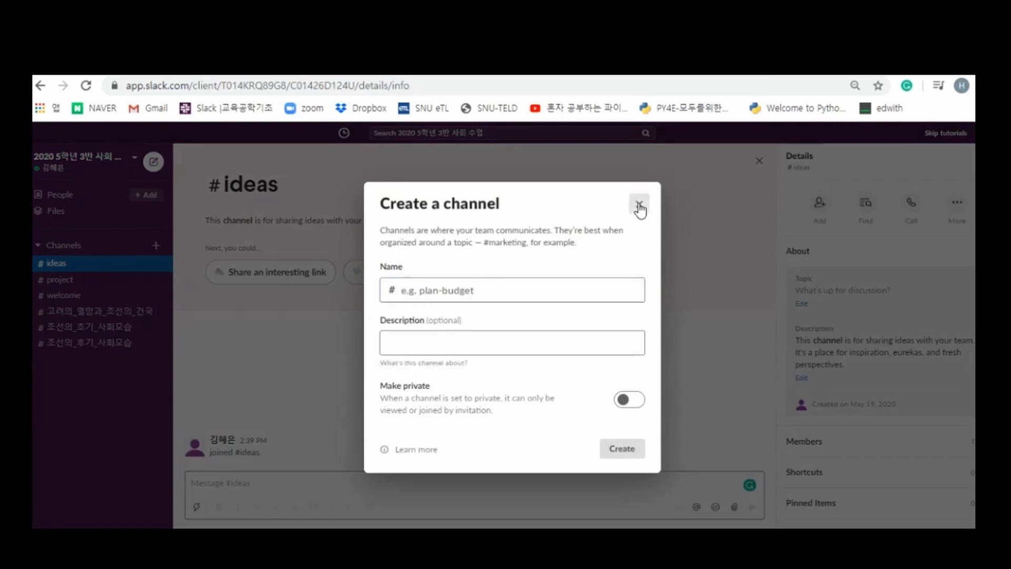
pyautogui.click(639, 206)
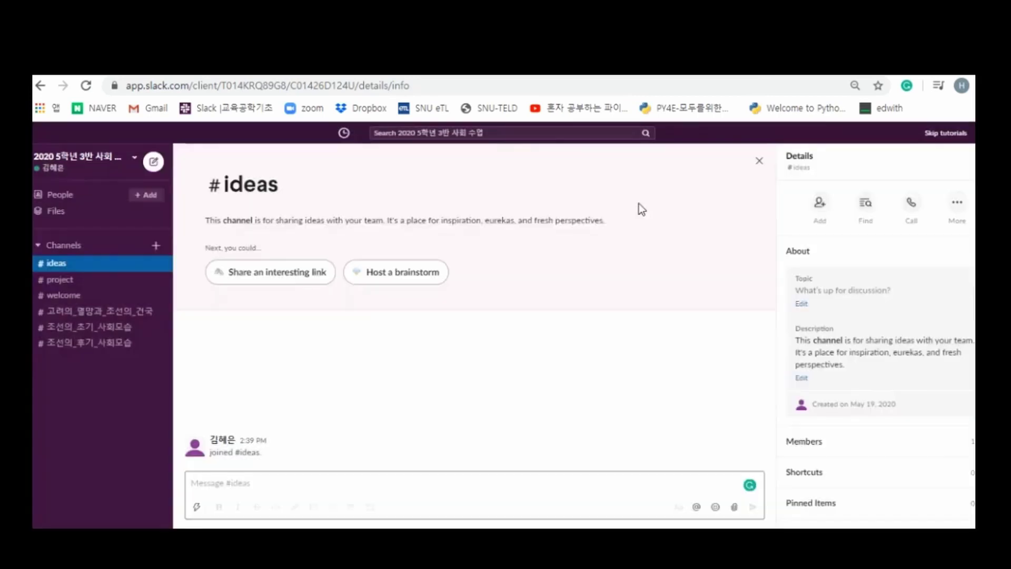
# - Open the 조선의_후기_사회모습 channel
pyautogui.click(125, 343)
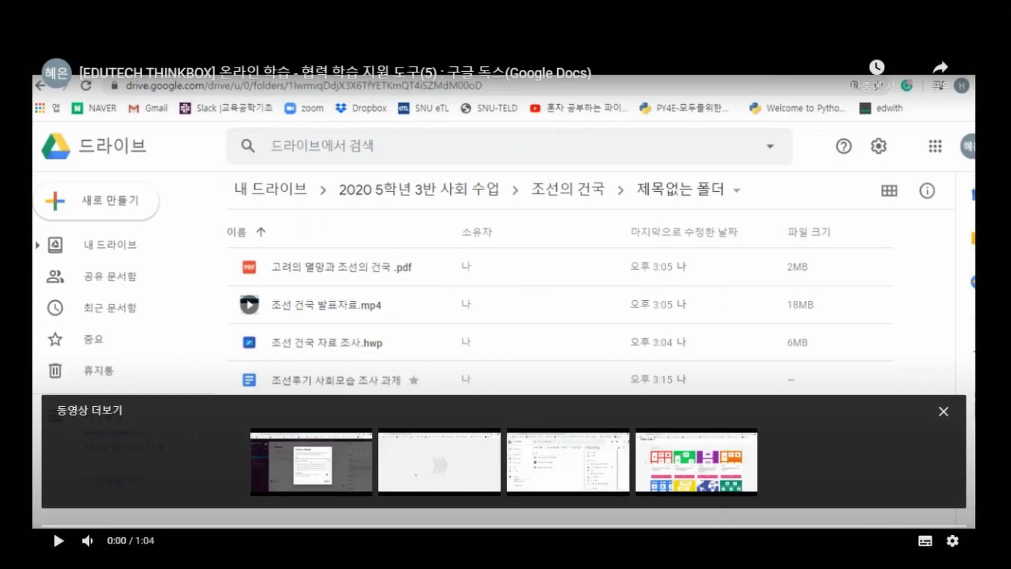
# - Switch to Google Drive and view the types of files that can be newly created in the folder
pyautogui.click(57, 541)
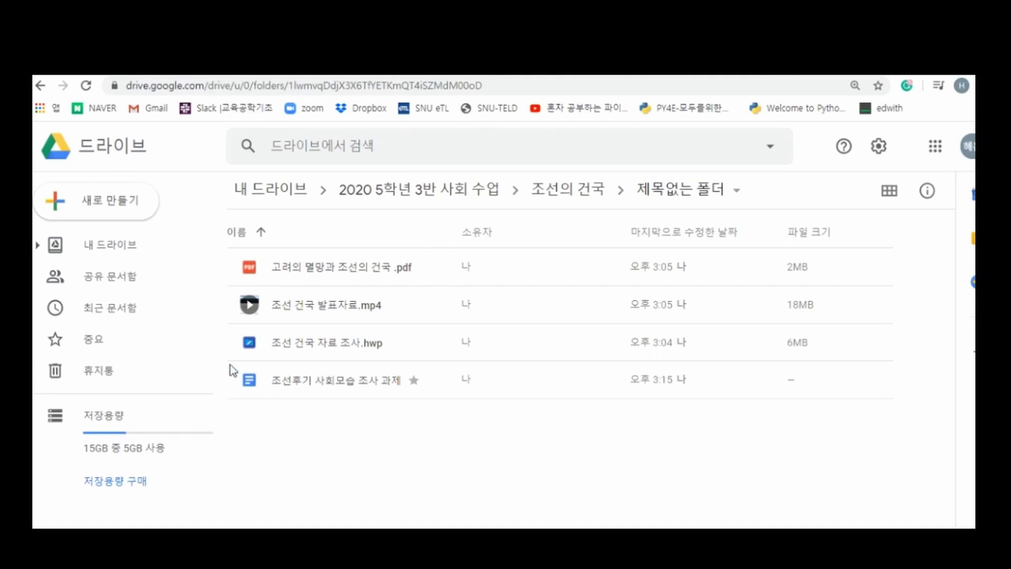
pyautogui.click(124, 210)
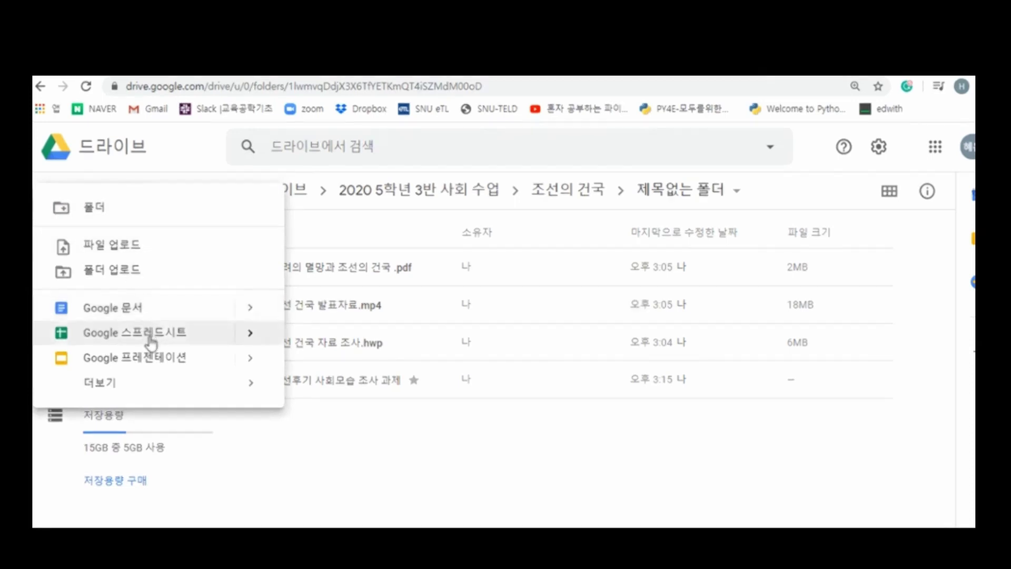
pyautogui.moveTo(152, 388)
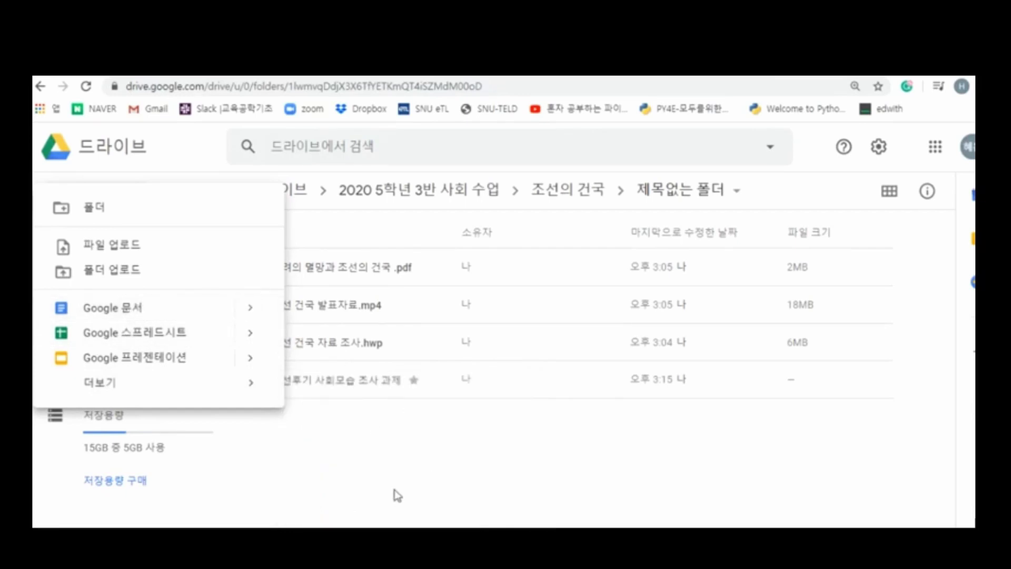
pyautogui.click(394, 491)
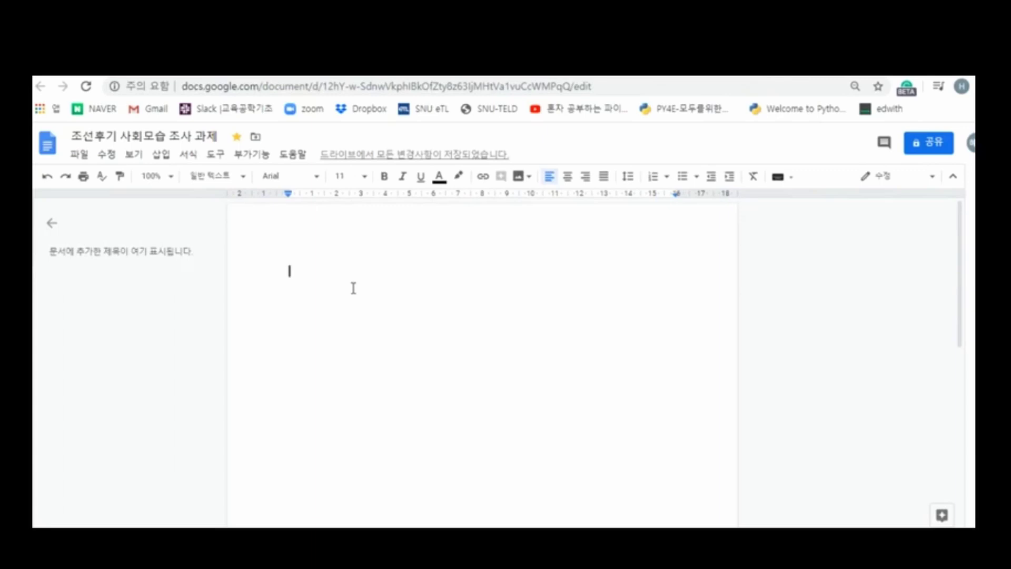
# - View the people and link sharing options of the 조선후기 사회모습 조사 과제 document and close them
pyautogui.click(925, 149)
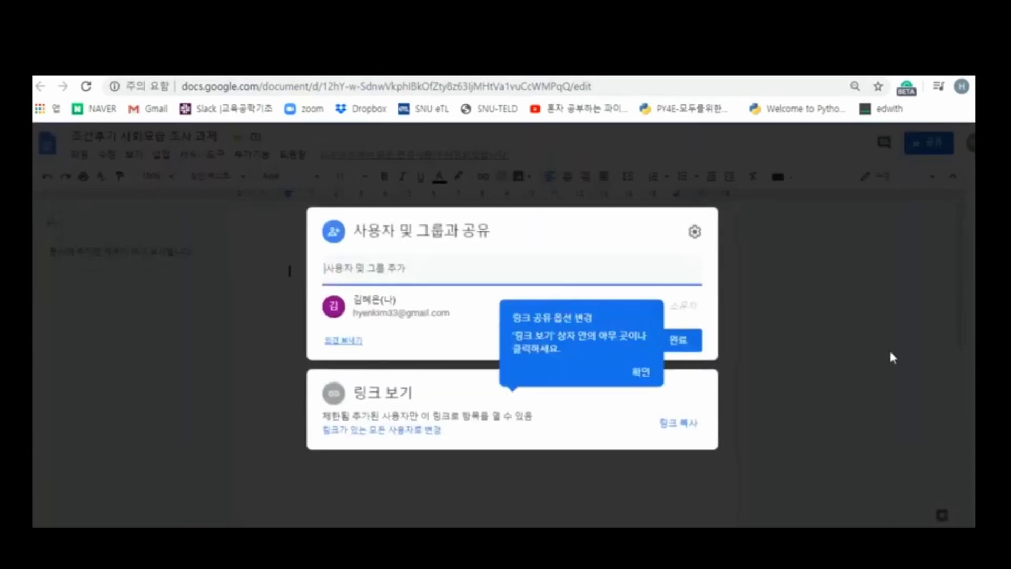
pyautogui.click(856, 292)
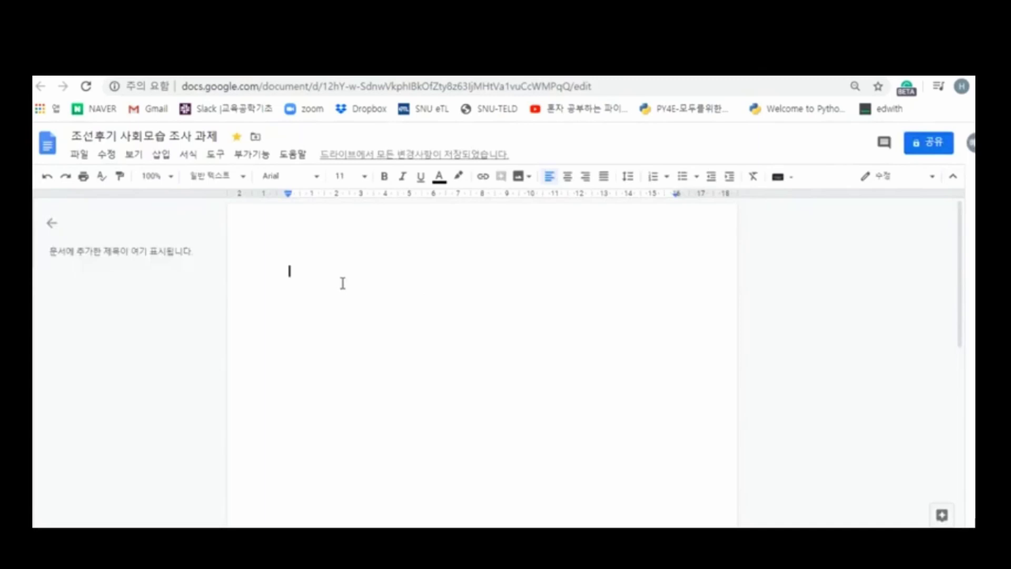
# - Enter "조선후기 사회모습 조사 과제" as numbered list item 1 in the empty document
pyautogui.write('1')
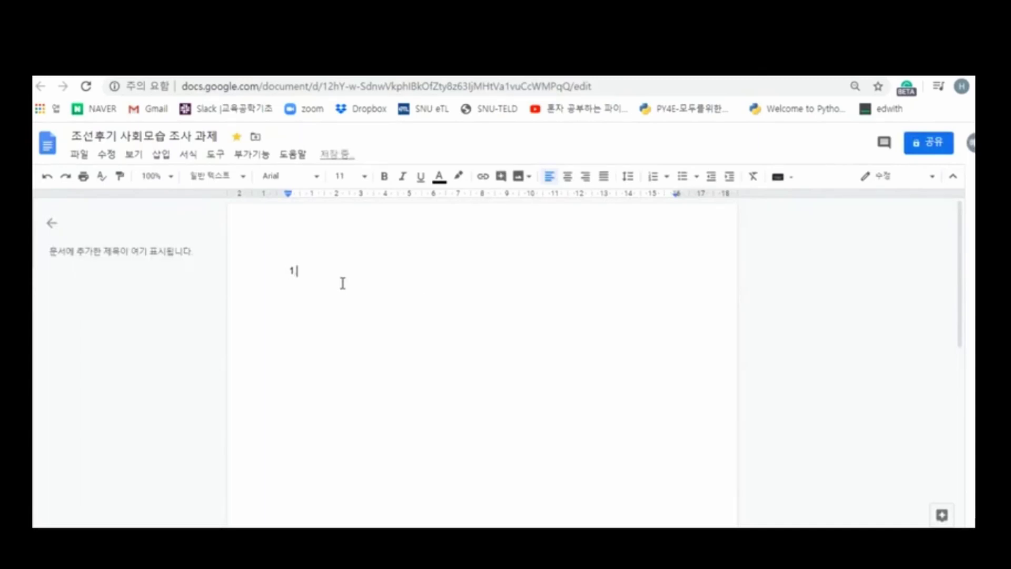
pyautogui.write('. 지')
pyautogui.write('선후기 사회모')
pyautogui.write('습 조사 과제')
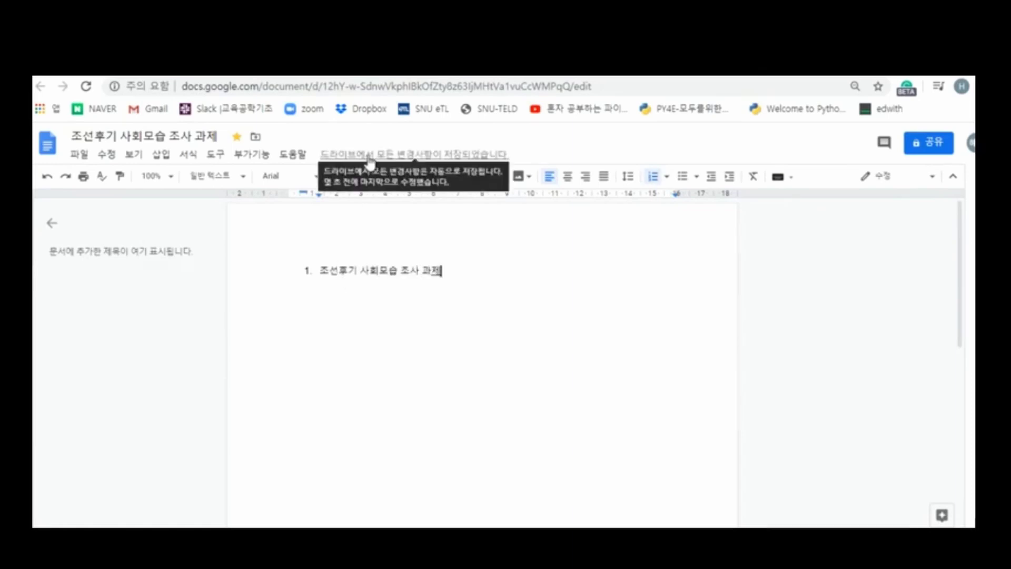
# - Open the document's version history to review its revisions
pyautogui.click(371, 155)
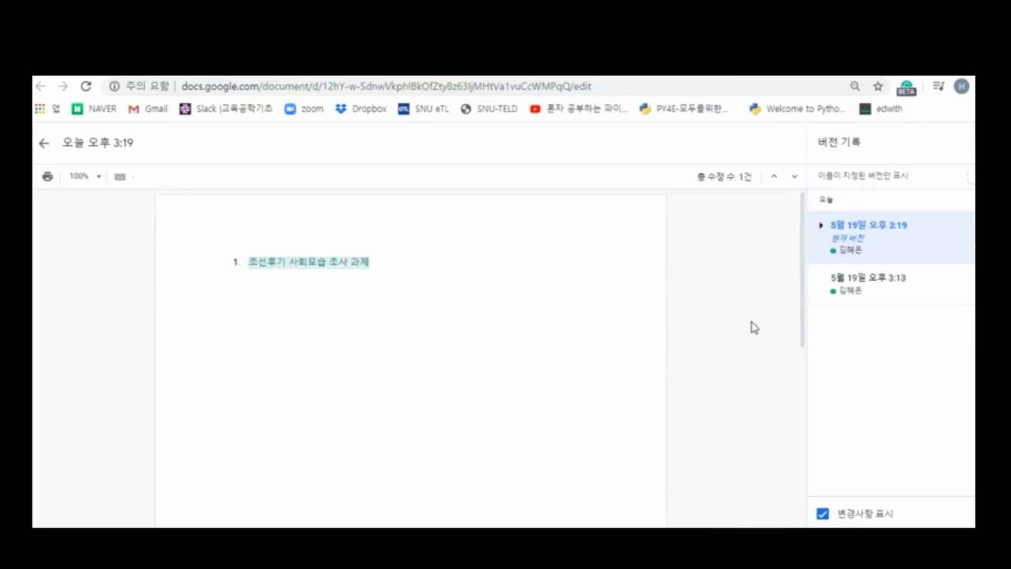
pyautogui.press('Right')
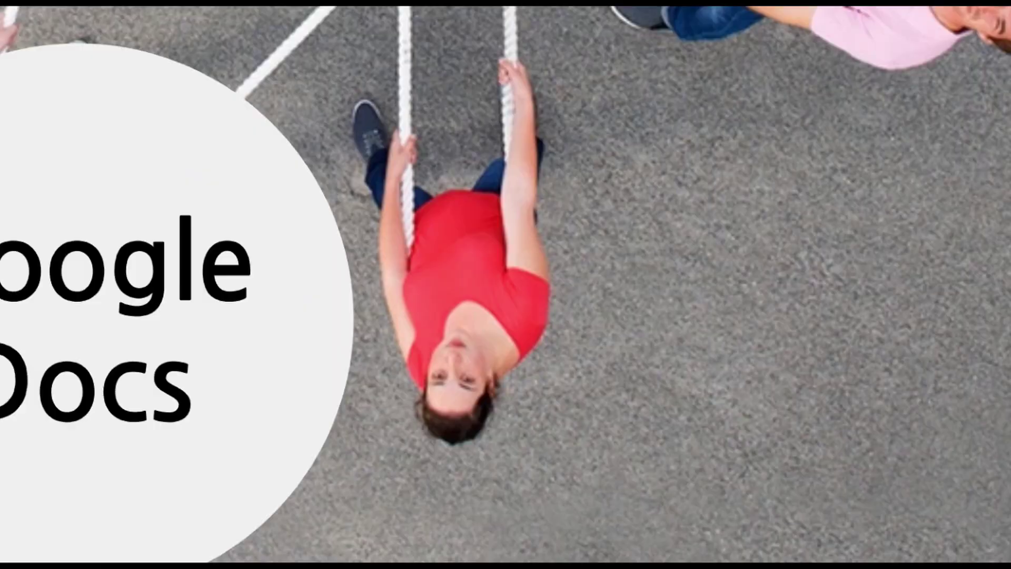